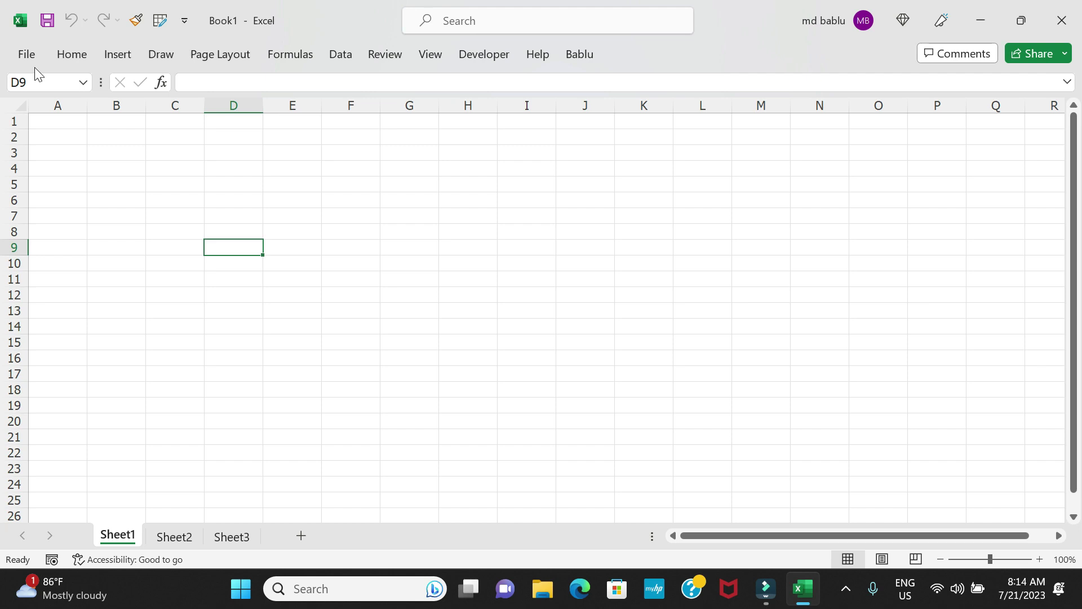
left_click(64, 56)
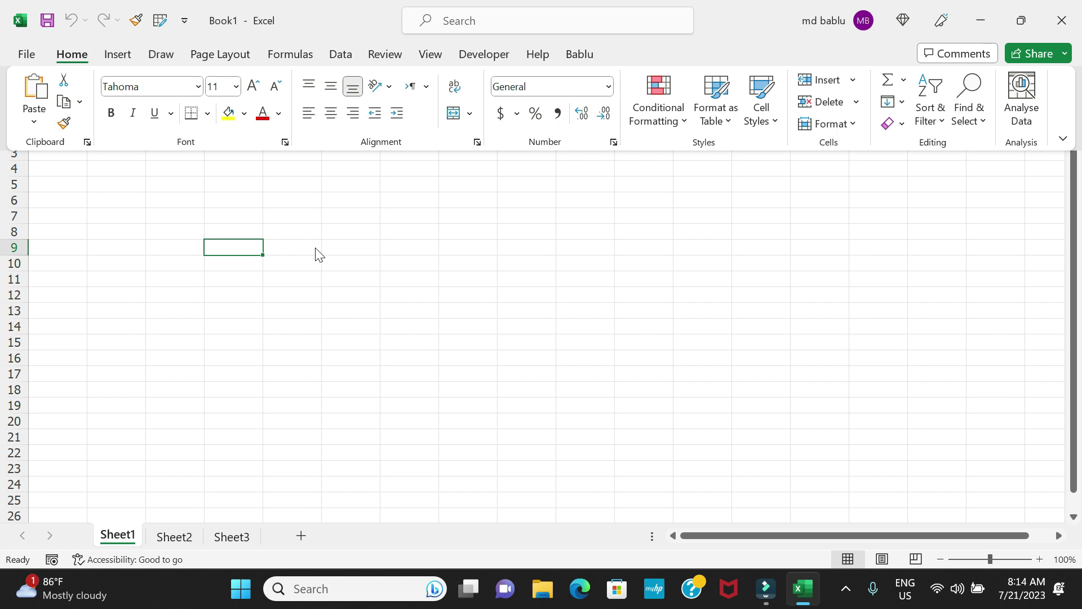
left_click(315, 249)
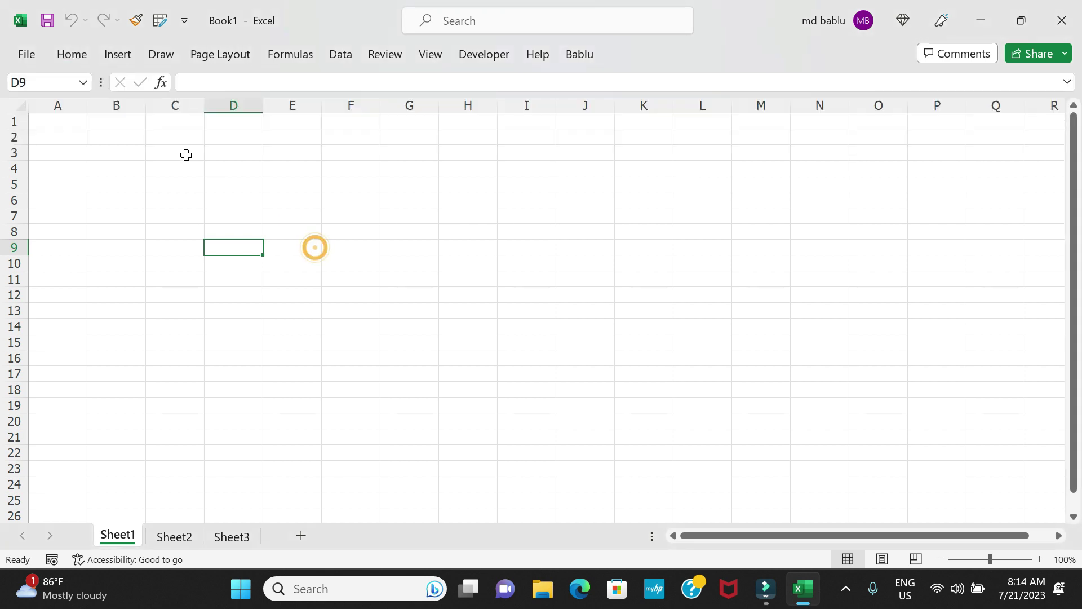
left_click(120, 56)
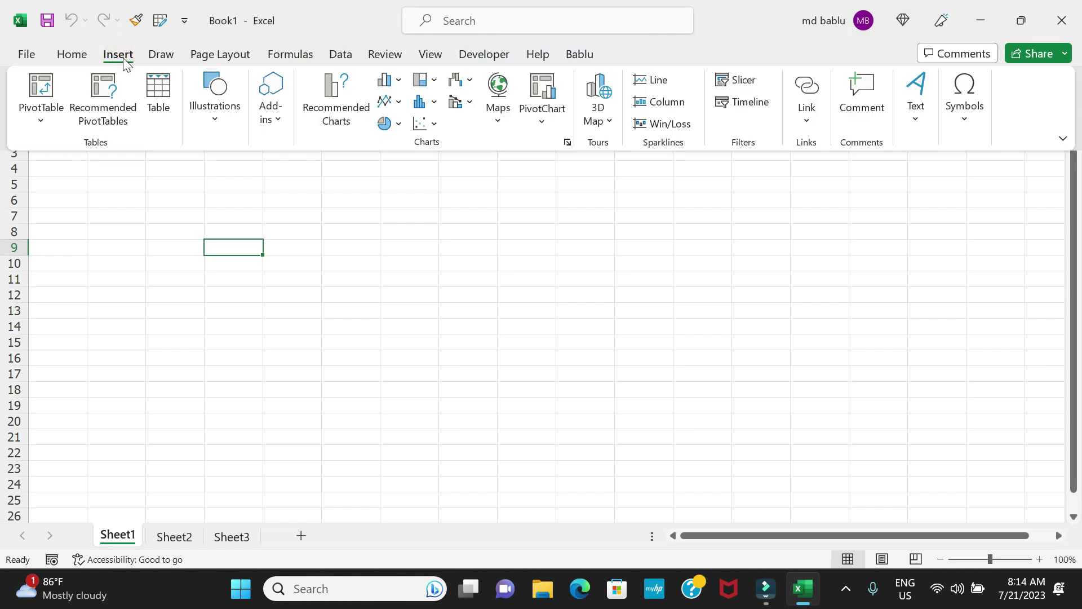
left_click(219, 54)
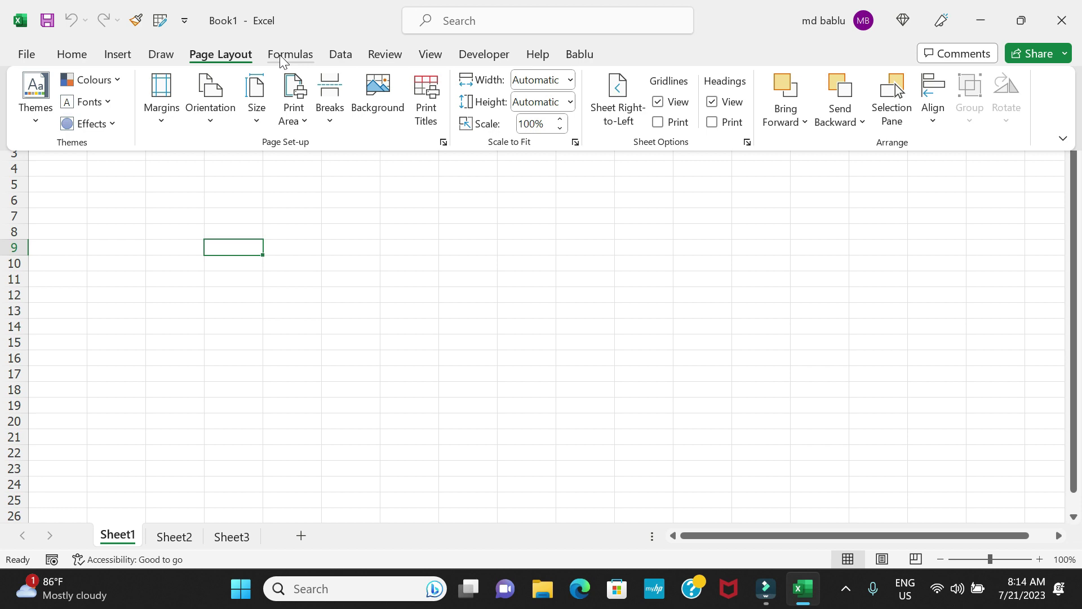
left_click(365, 228)
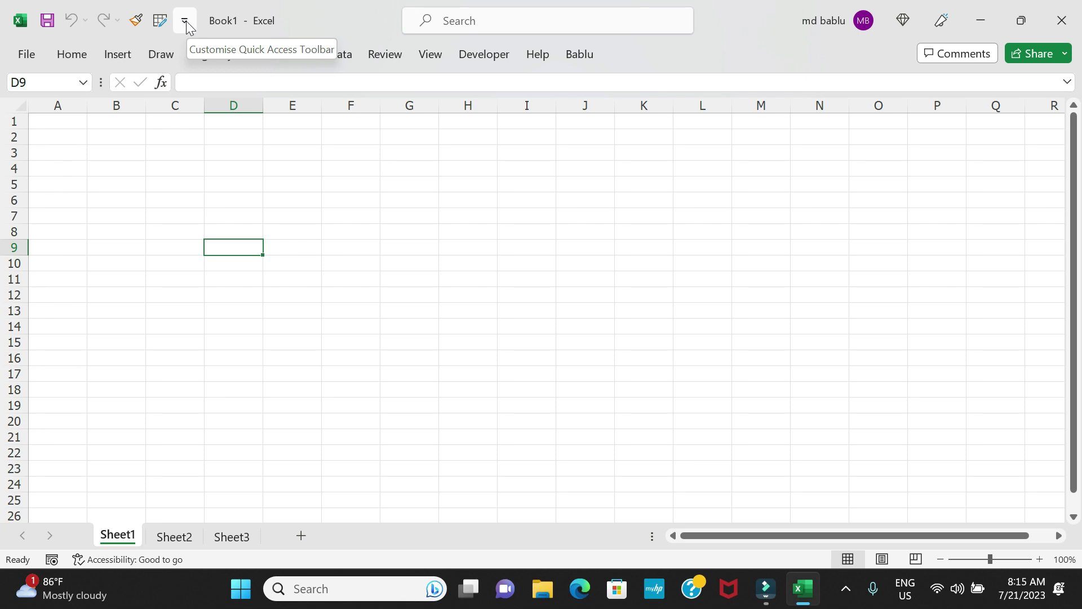
Step: Add the Increase Indent and Font Colour commands to the Quick Access Toolbar
left_click(75, 56)
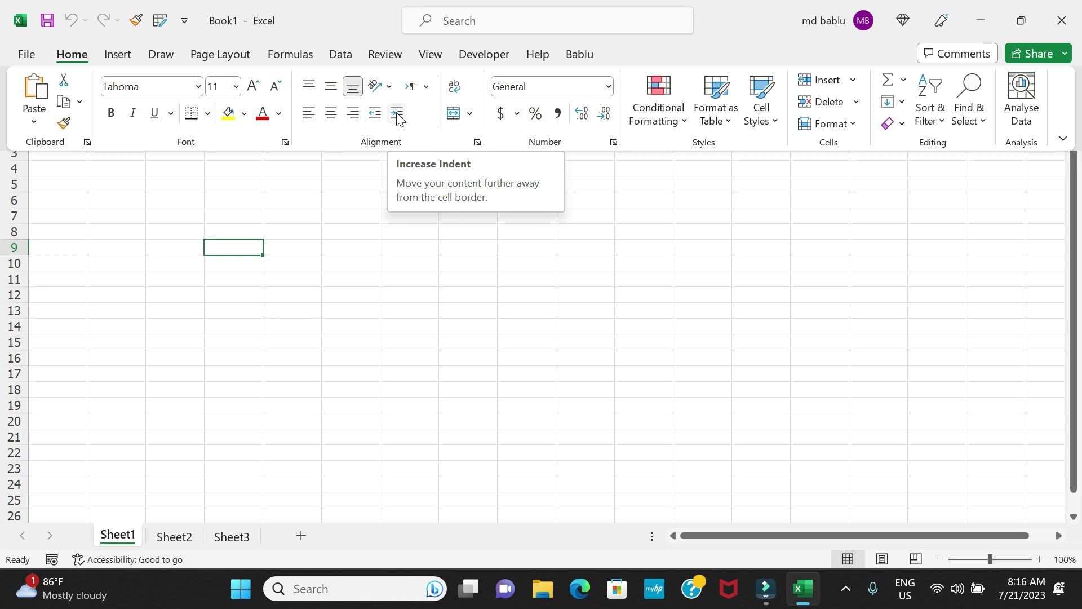
right_click(398, 114)
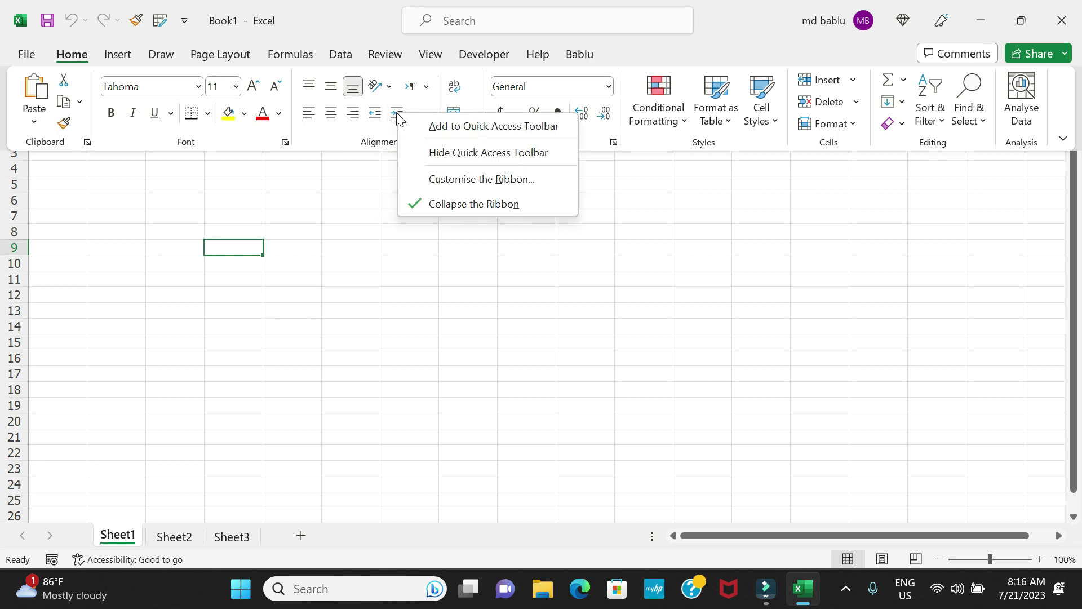
left_click(424, 128)
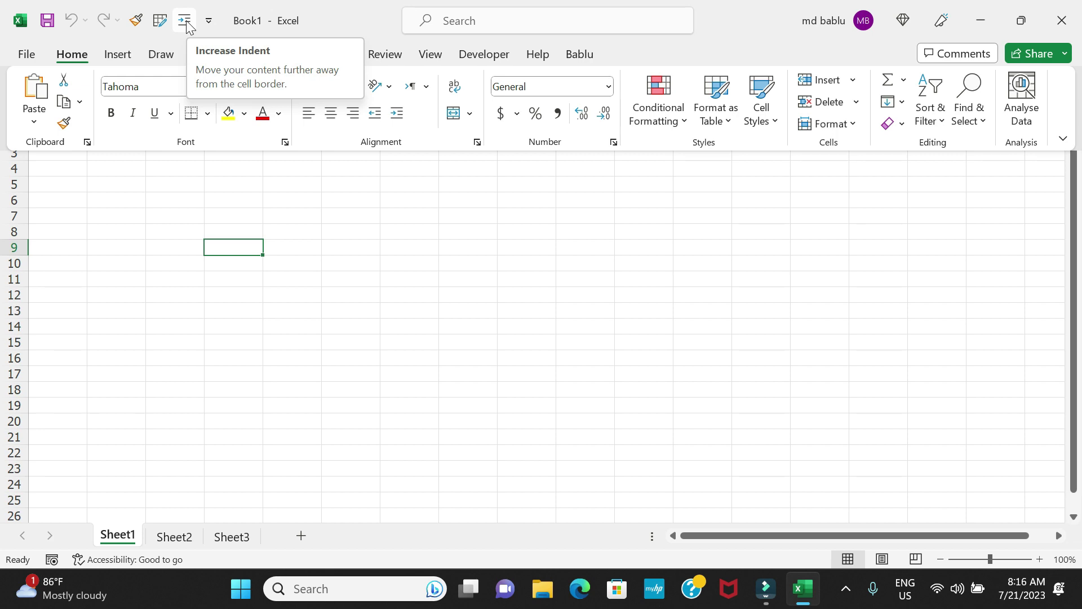
right_click(262, 115)
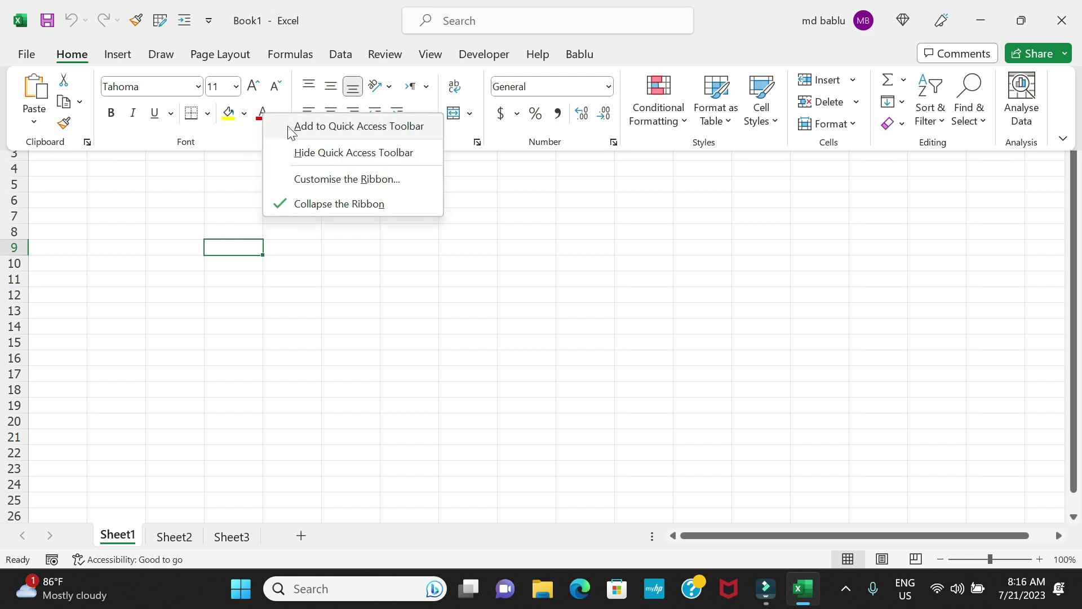
left_click(338, 126)
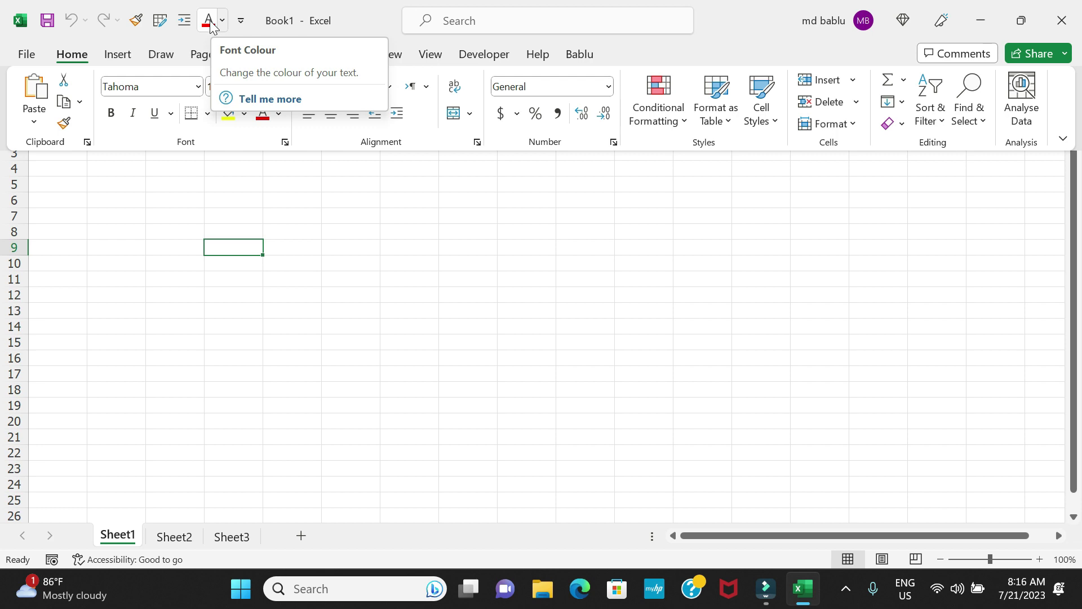
key("ctrl+F1")
left_click(314, 276)
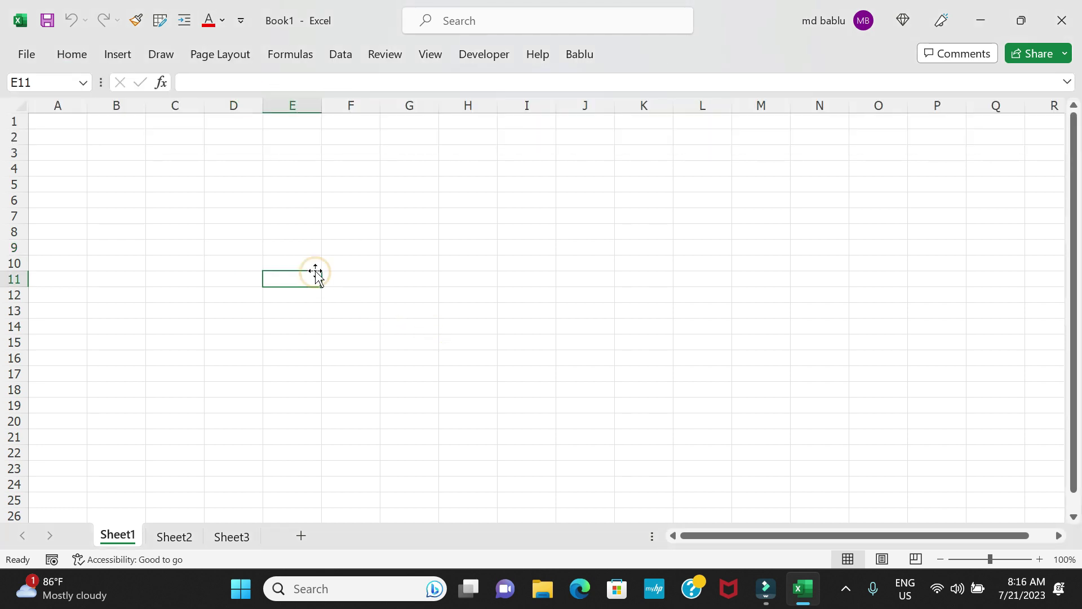
Step: Apply the red font colour to cell G9 and enter the person's name in cell F8
left_click(420, 244)
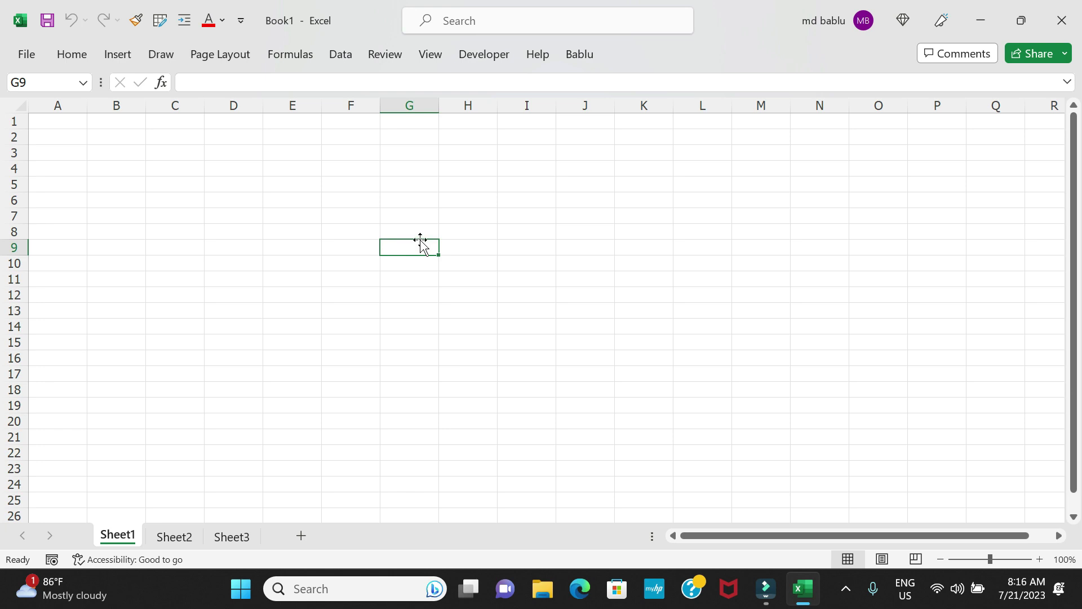
left_click(207, 28)
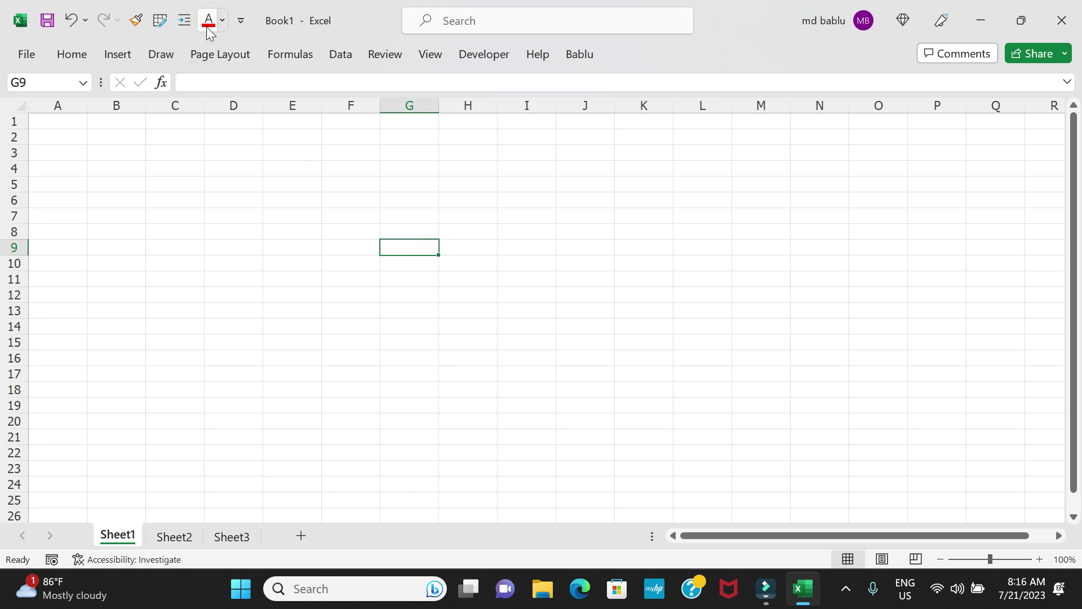
left_click(476, 331)
left_click(358, 238)
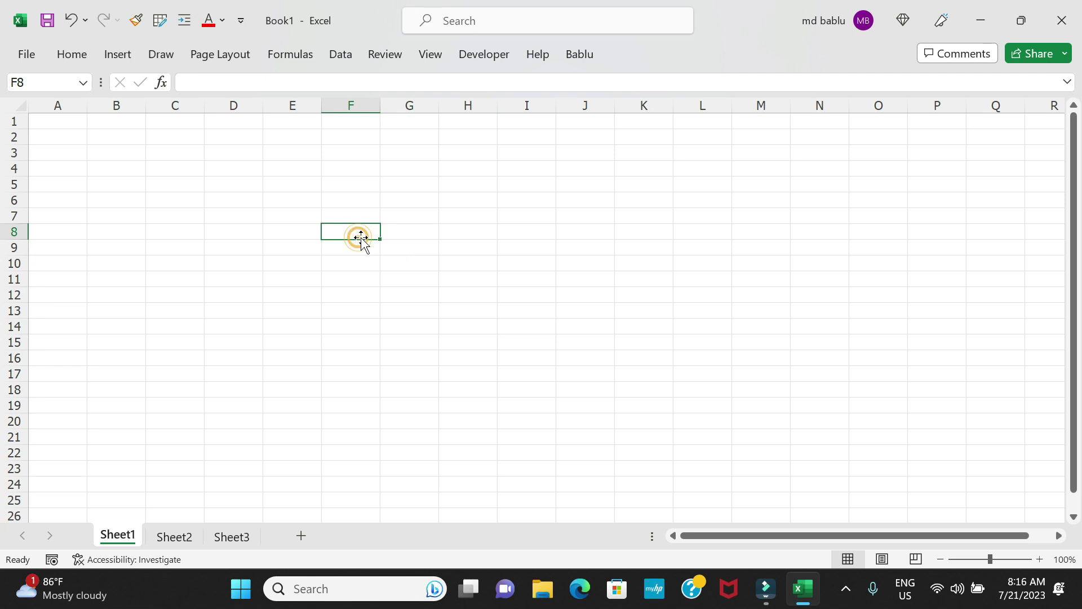
type("Bablu")
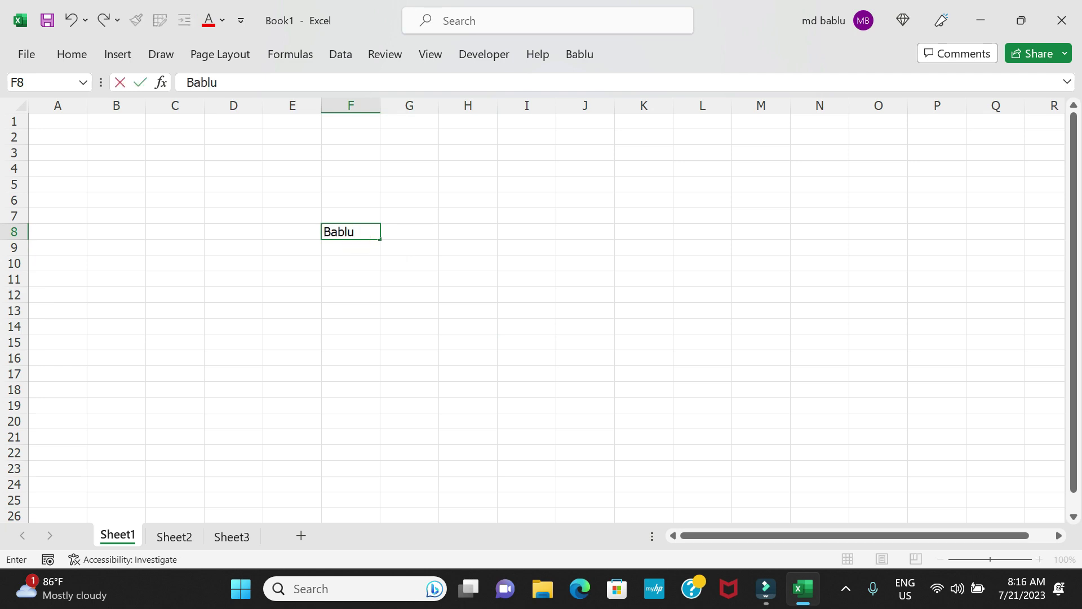
left_click(441, 394)
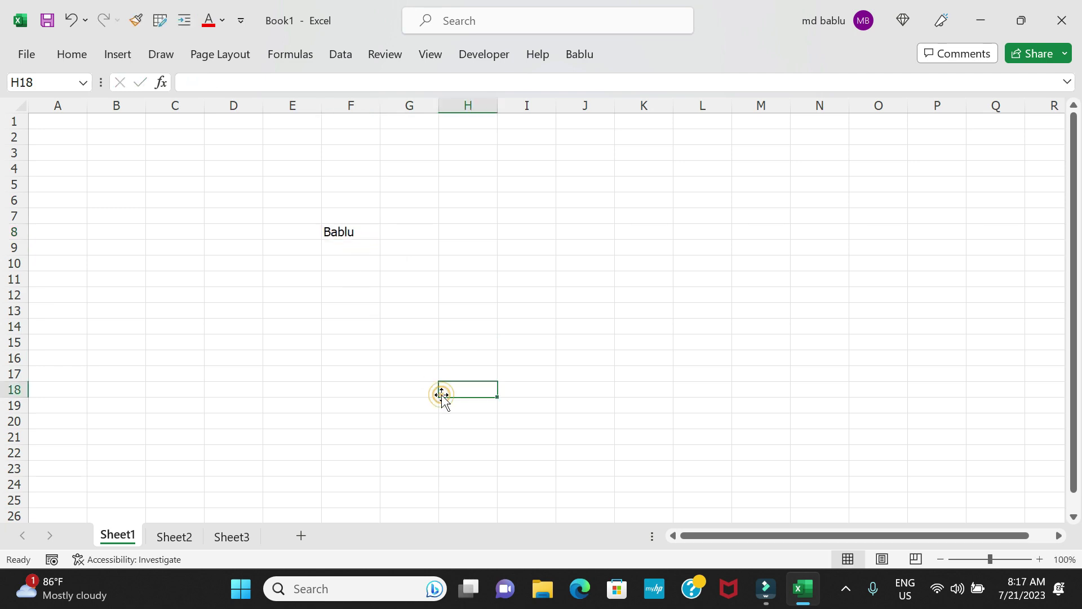
Step: Set the font colour of the name in cell F8 to red, and change it to light green
left_click(345, 233)
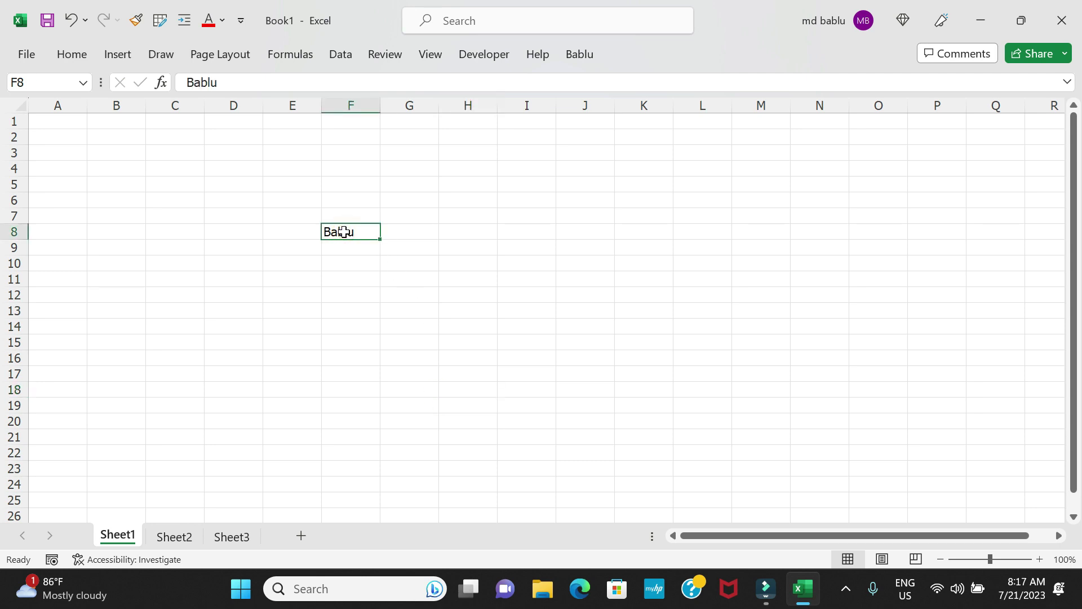
left_click(209, 25)
left_click(222, 20)
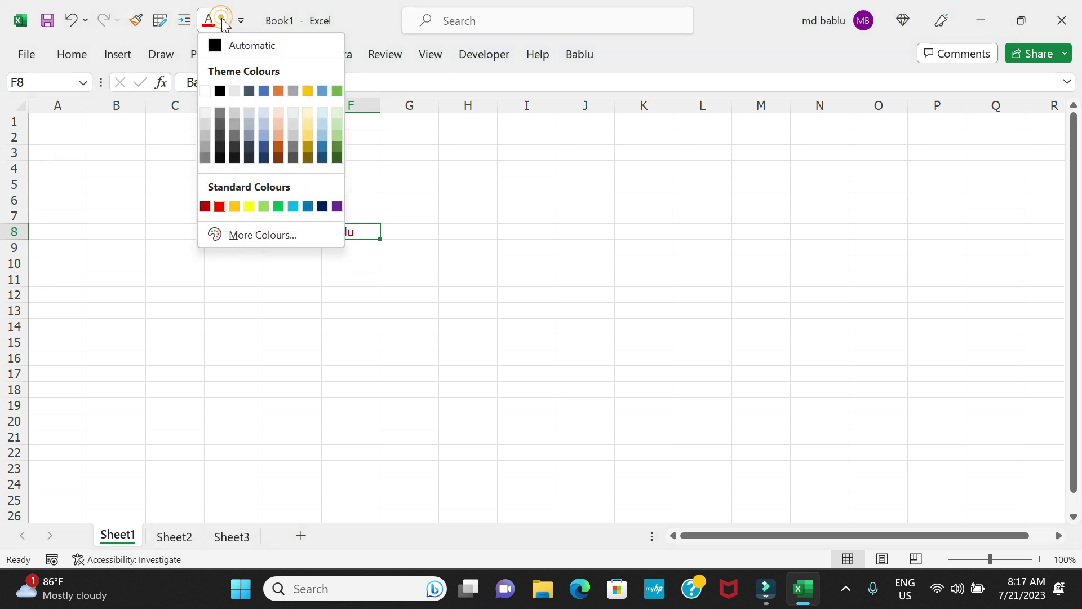
left_click(270, 207)
left_click(361, 292)
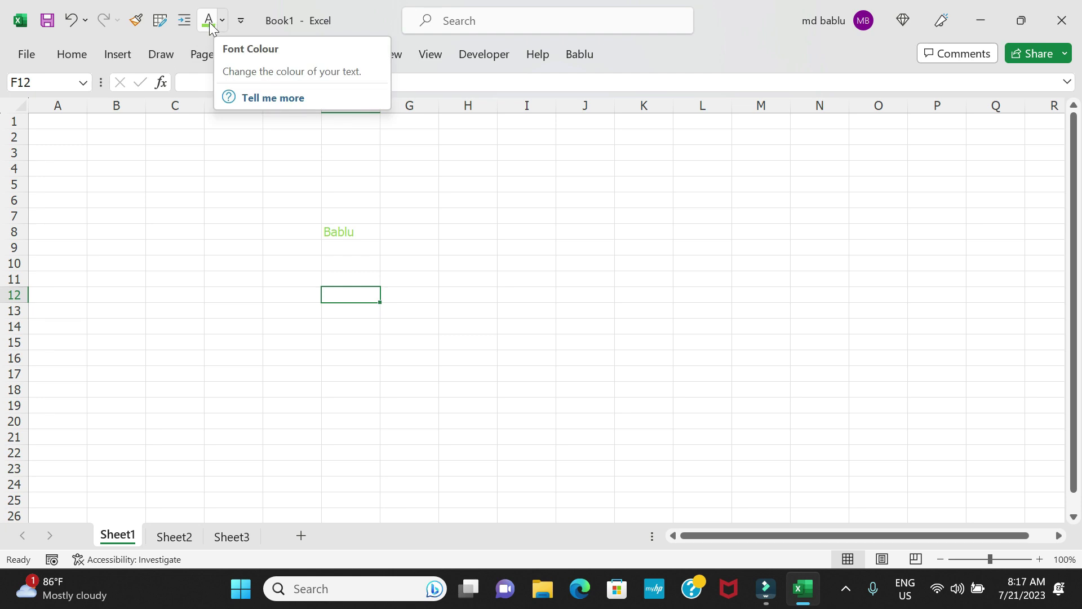
left_click(72, 54)
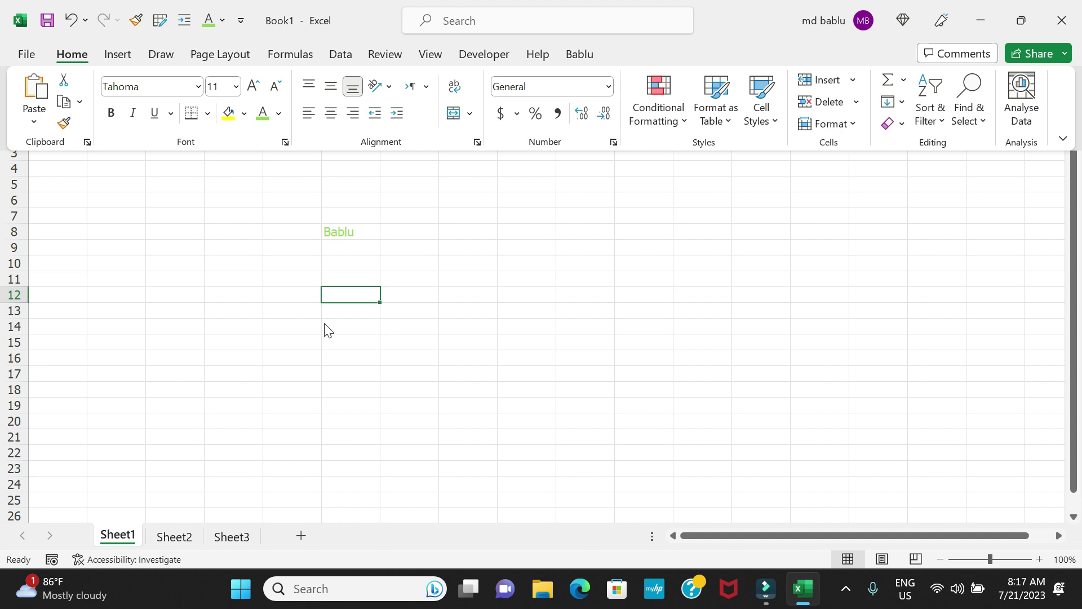
left_click(474, 298)
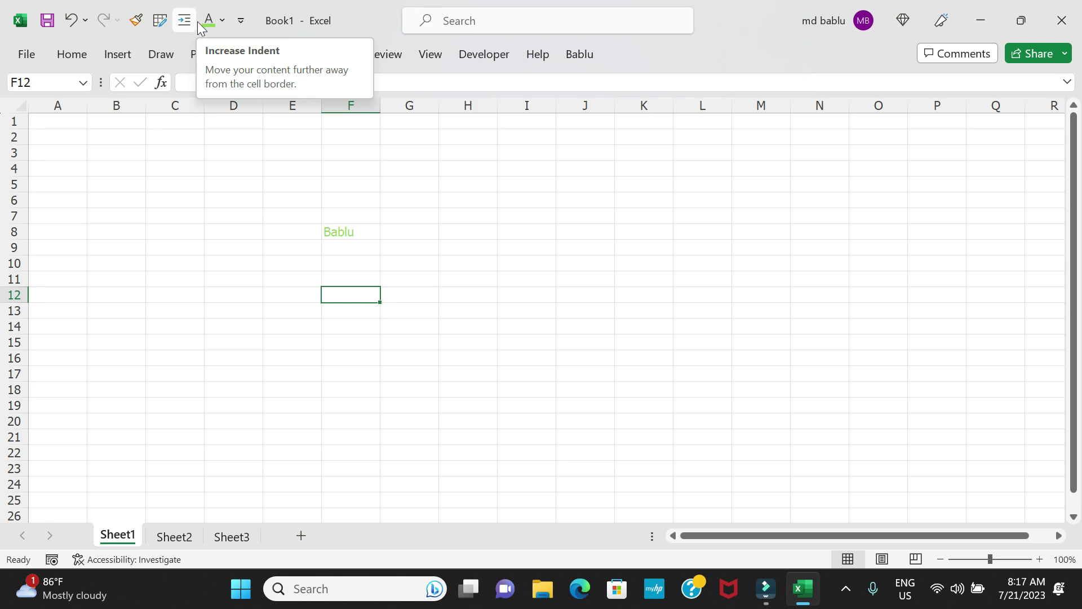
Step: Show the Quick Access Toolbar below the ribbon and add the Ink Replay command to it
right_click(133, 21)
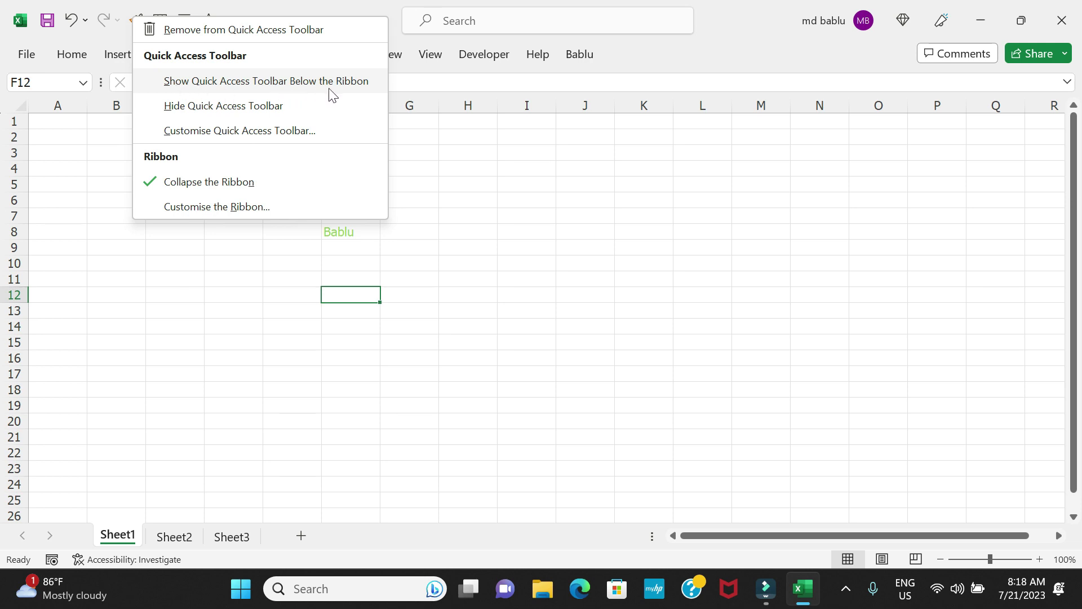
left_click(194, 85)
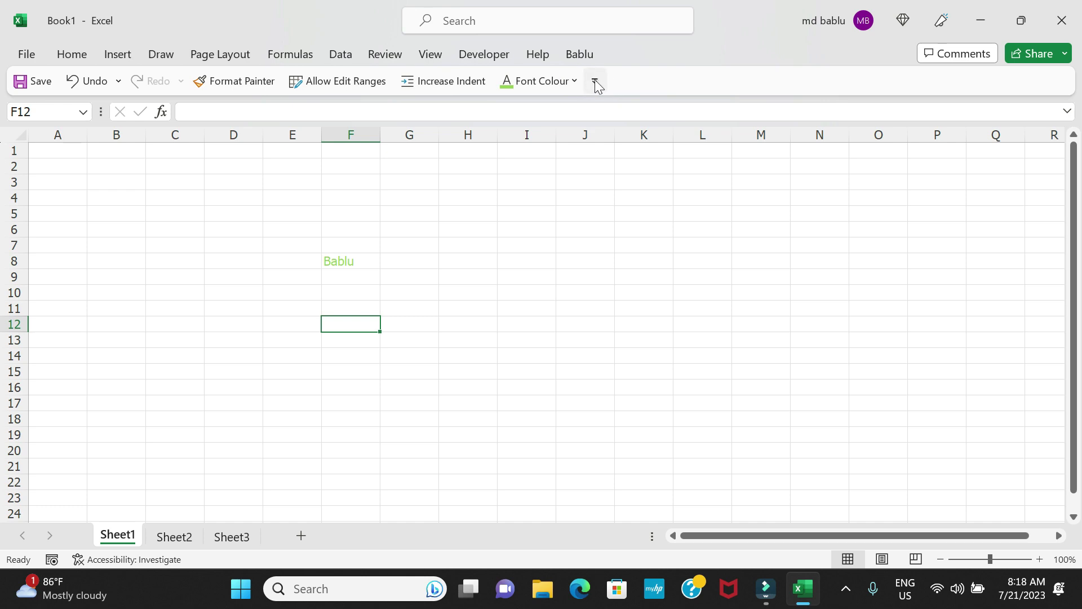
left_click(153, 55)
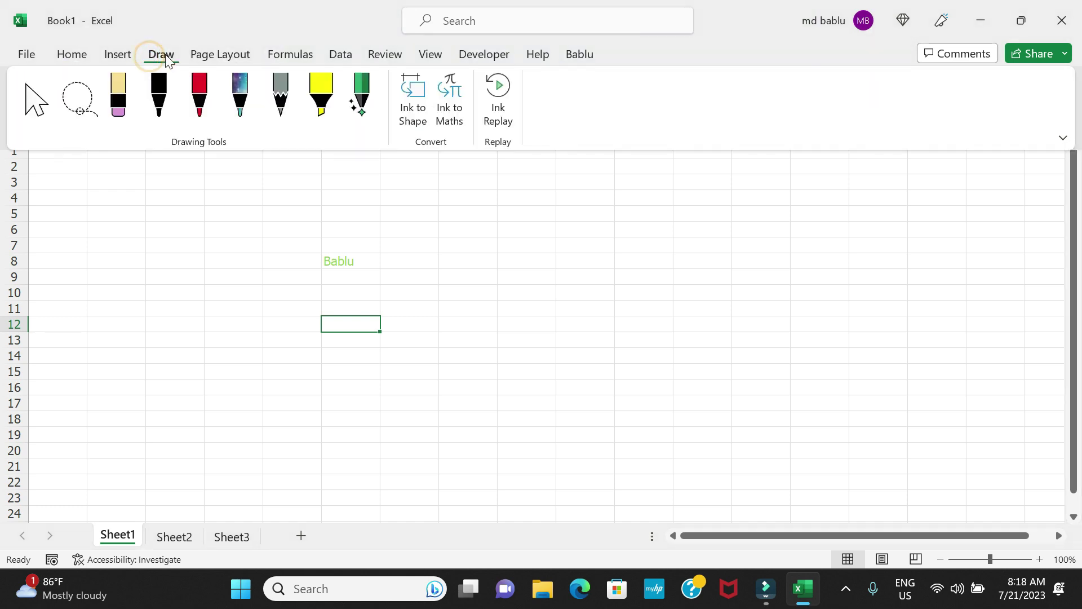
right_click(498, 111)
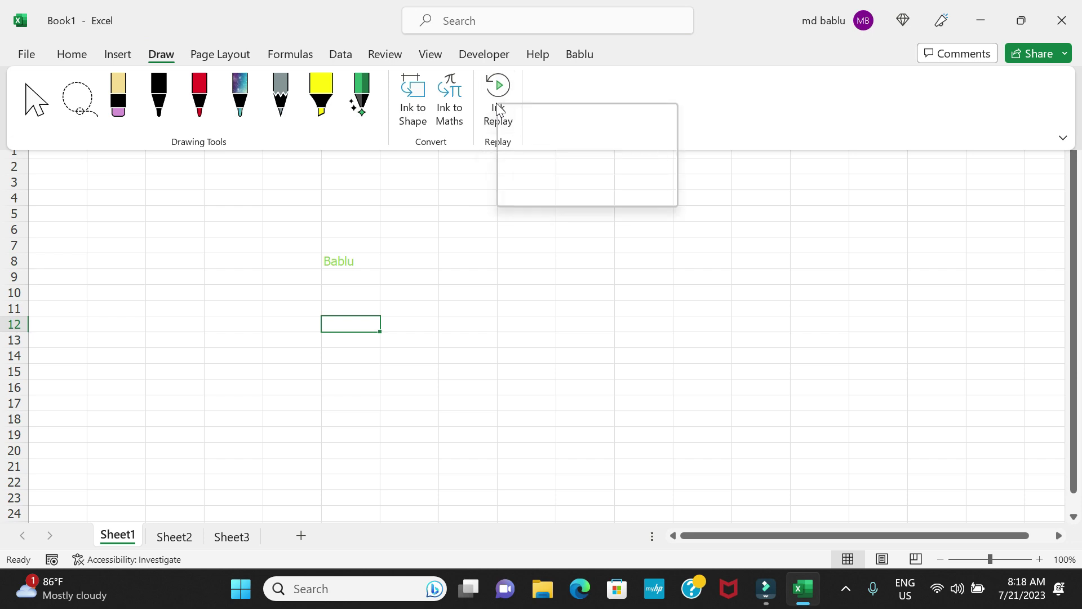
left_click(513, 117)
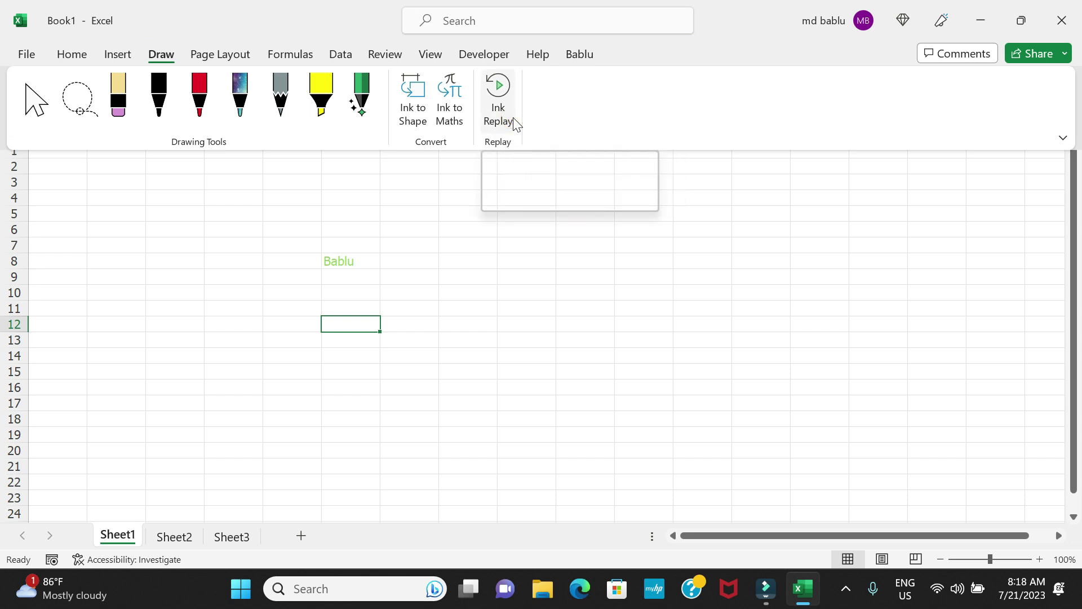
left_click(585, 236)
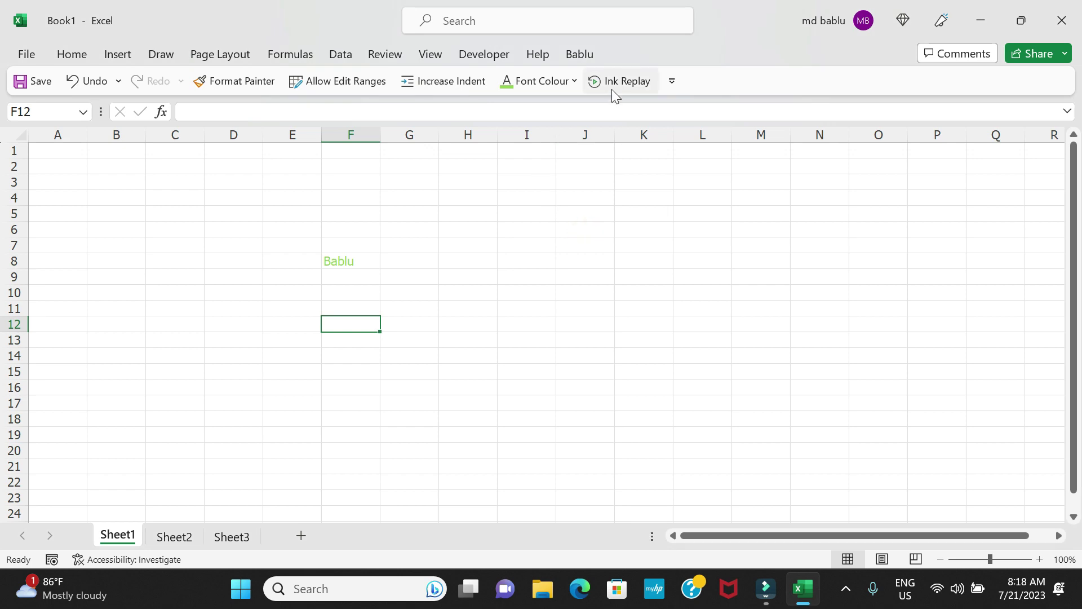